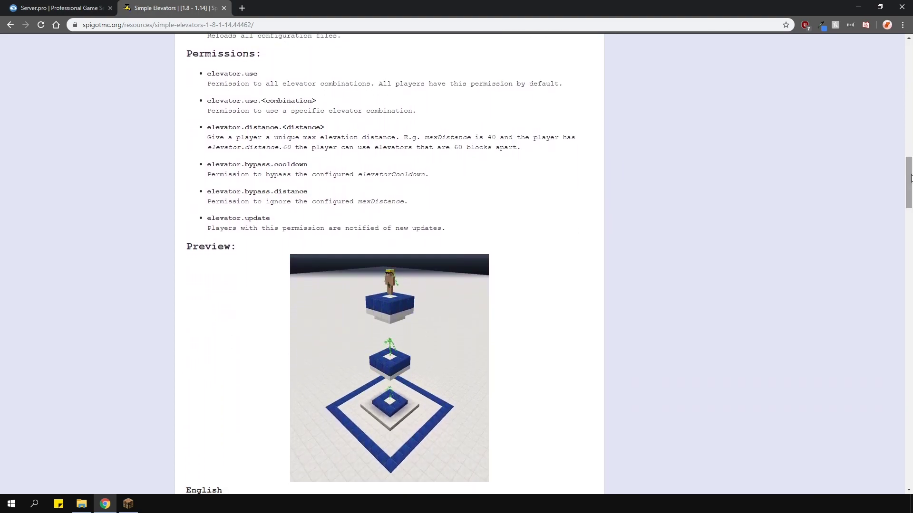
- Search the Spigot plugins on Server.pro for "simple elevators"
left_click(34, 8)
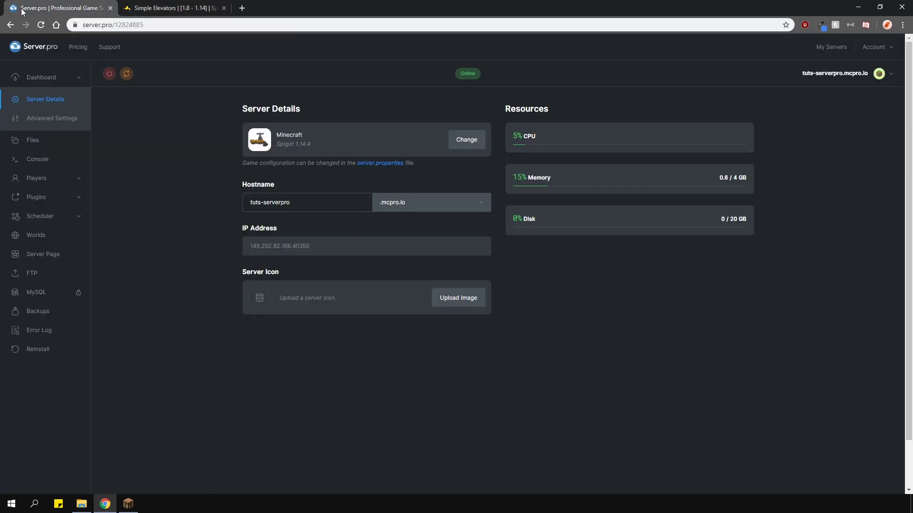
left_click(34, 198)
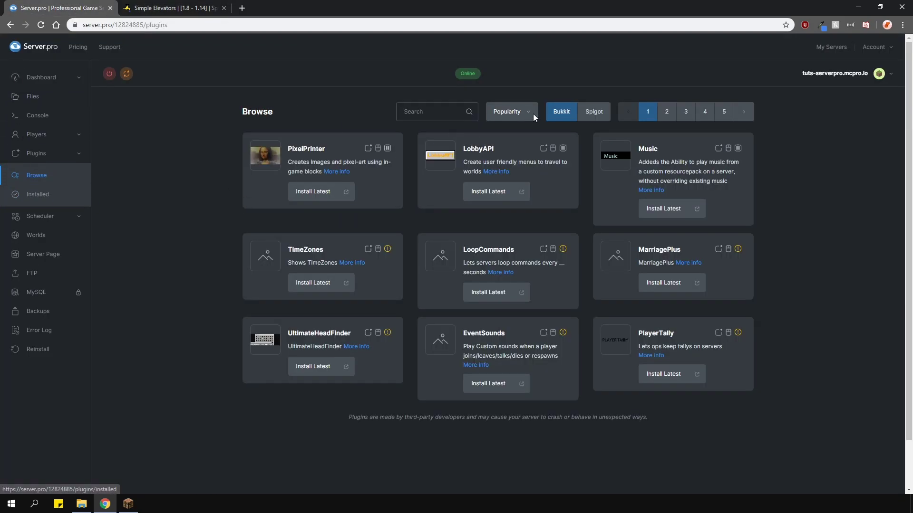
left_click(554, 114)
left_click(443, 113)
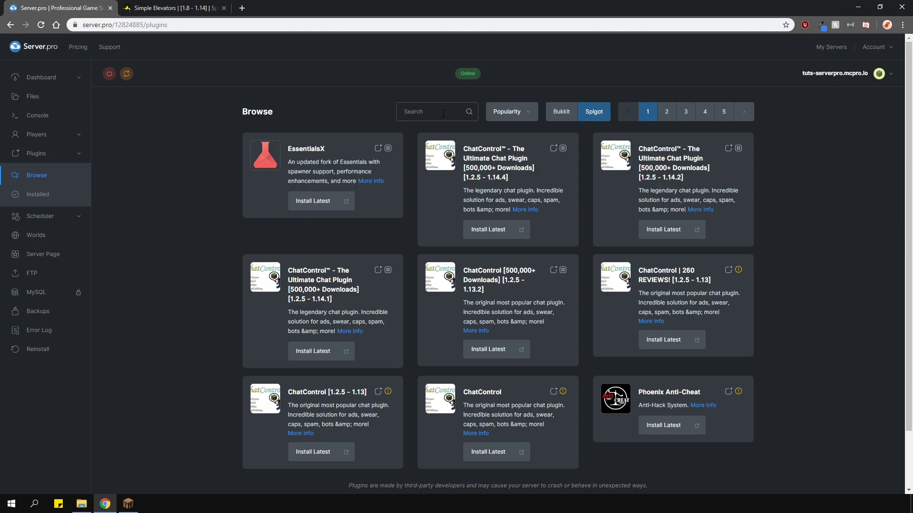
type("simple elevators")
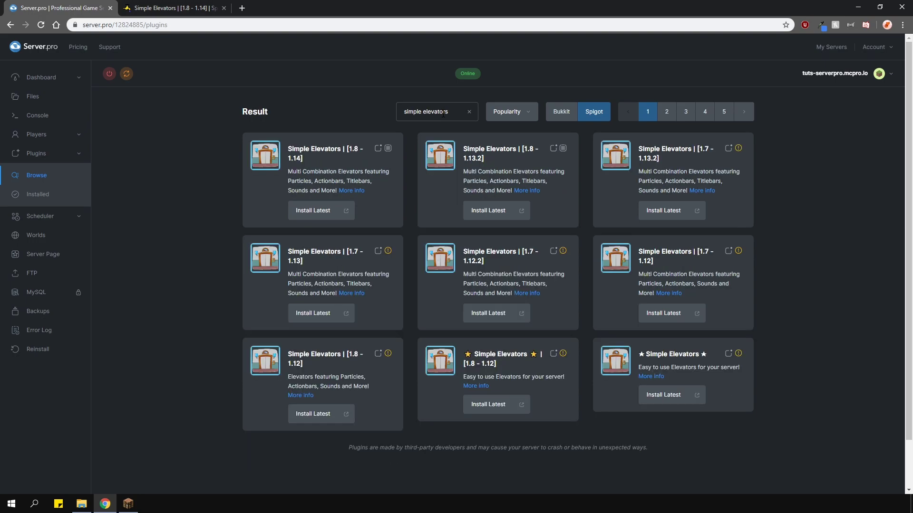
- Install the latest version of Simple Elevators | [1.8 - 1.14] and restart the server
left_click(309, 214)
left_click(126, 74)
left_click(174, 9)
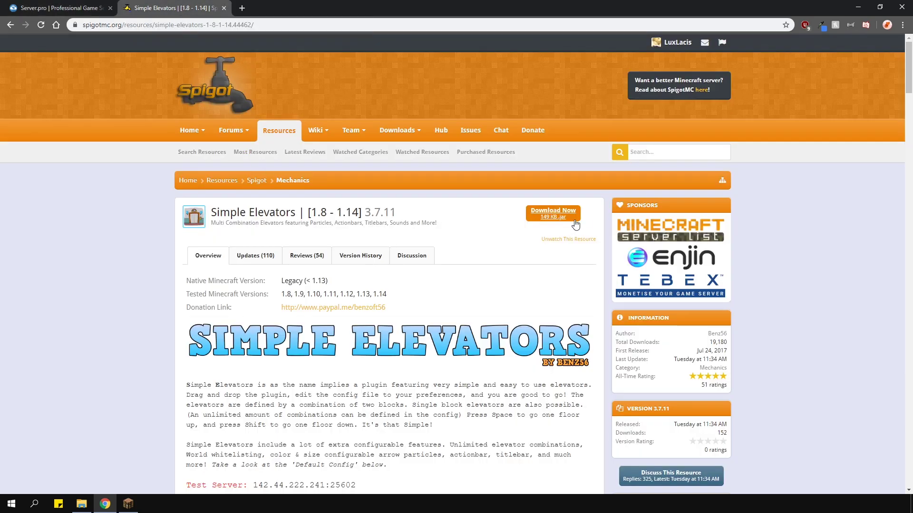
left_click(86, 16)
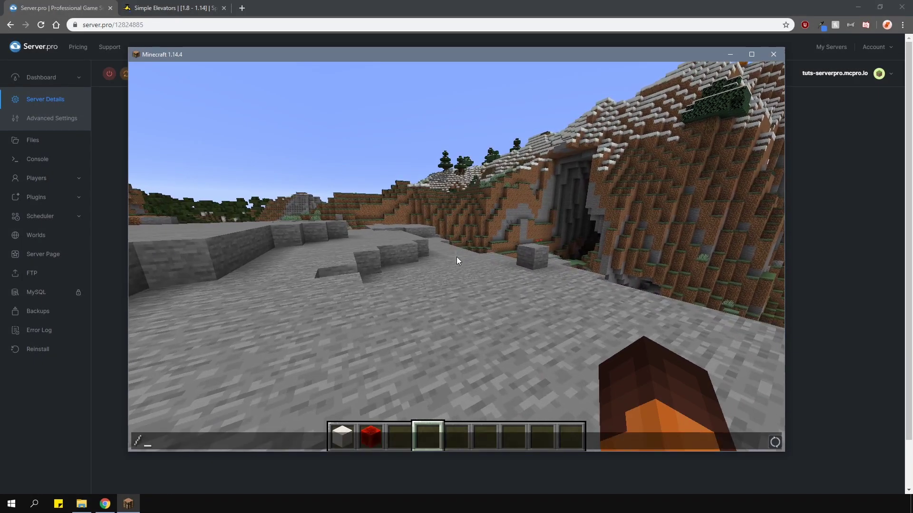
- Switch to Minecraft, show the Simple Elevators command help and list the elevator combinations with /elevator list
type("/elev")
key("Tab")
key("Return")
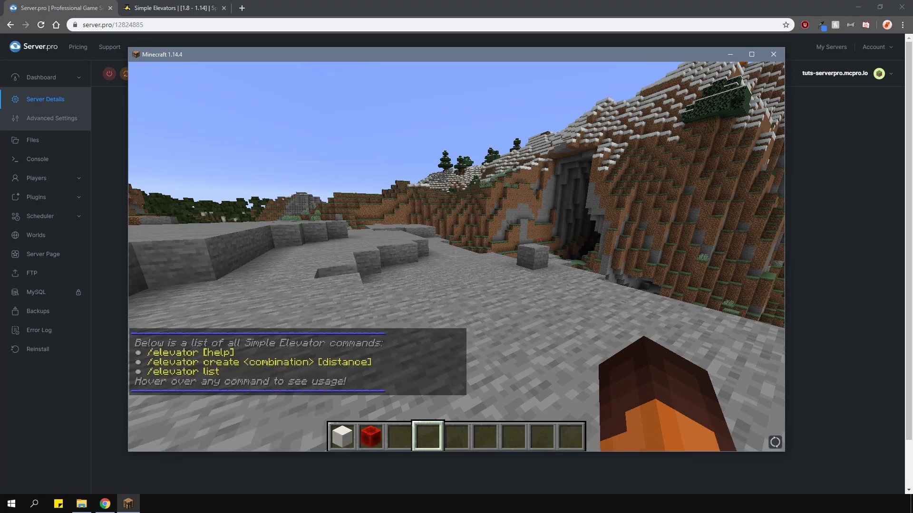
type("/elevator list")
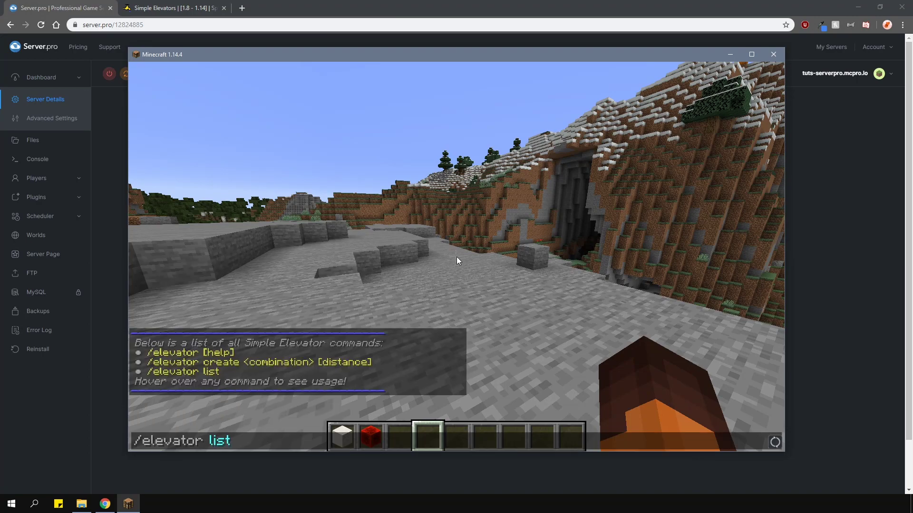
key("Return")
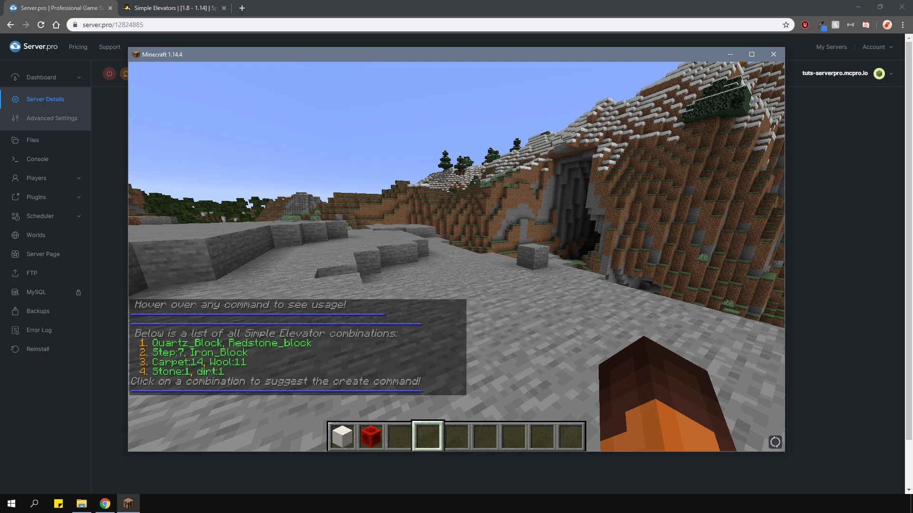
key("w")
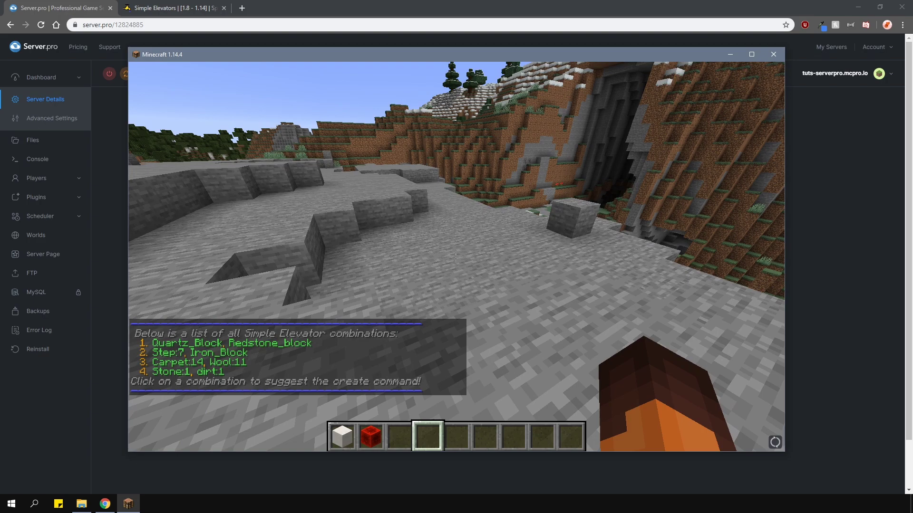
- Create an elevator using combination 2 with a distance of 10 blocks
type("/elev")
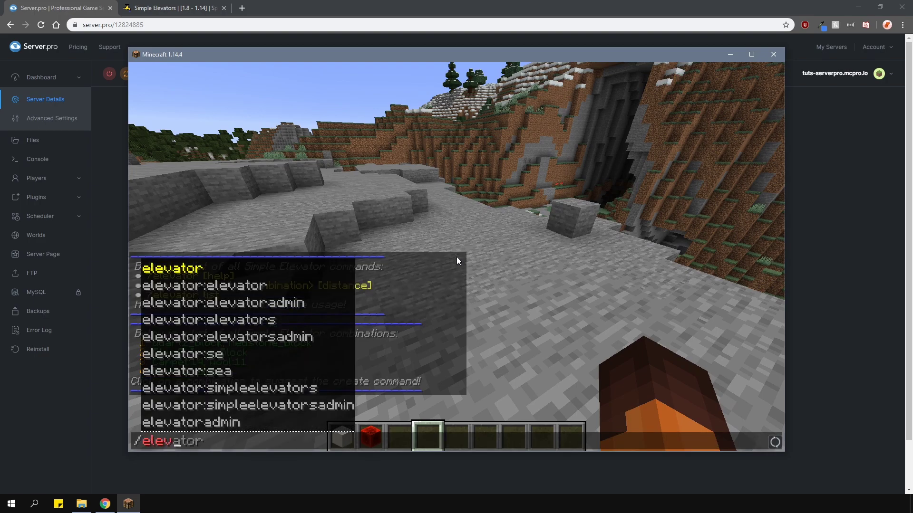
type("ator create 2")
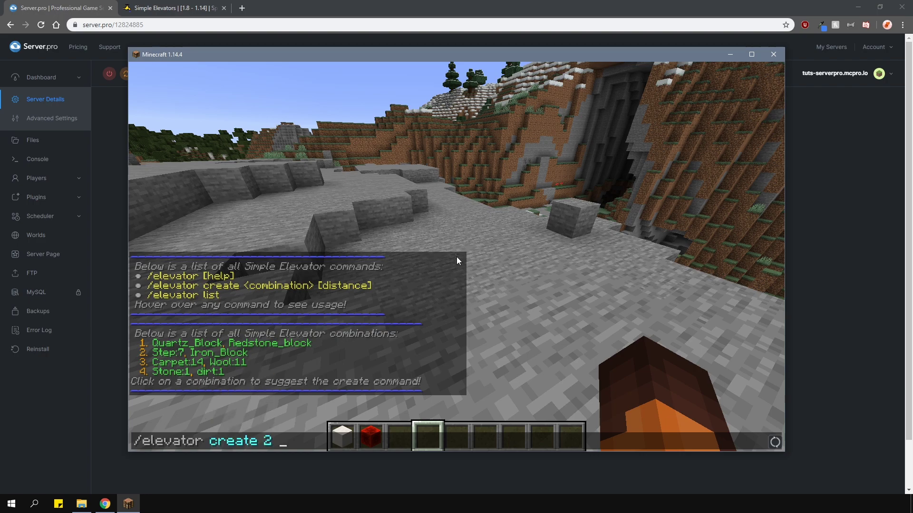
type("  10")
key("Return")
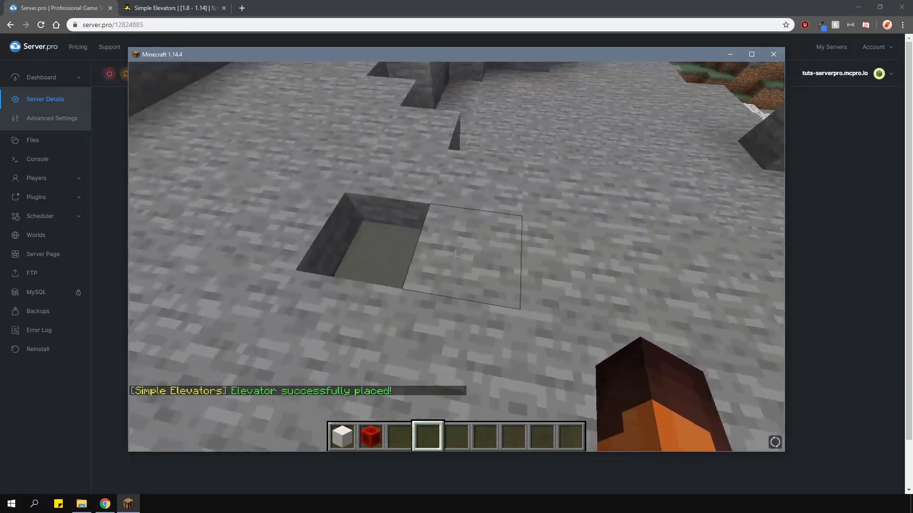
- Dig away the stone surrounding the lower quartz elevator block so that it stands exposed in a pit
left_click(455, 256)
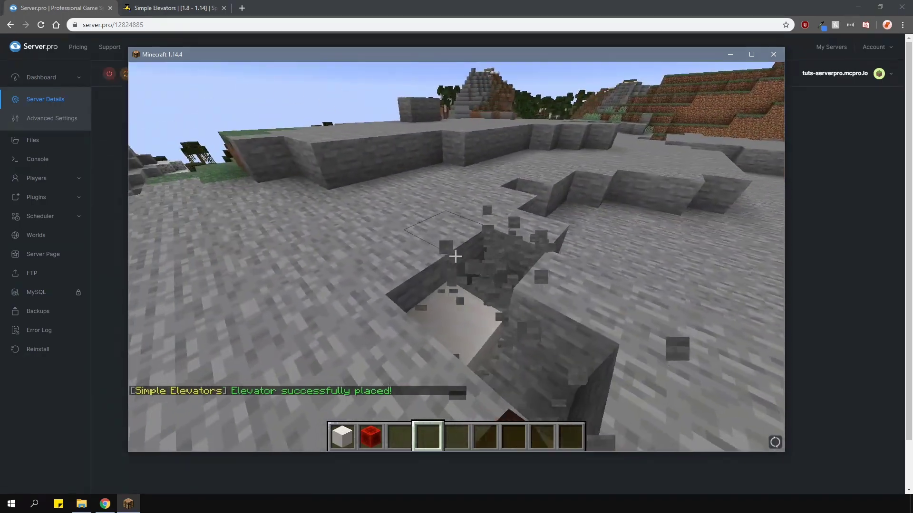
left_click(456, 257)
left_click(456, 256)
left_click(456, 256)
left_click(456, 256)
middle_click(456, 256)
key("s")
key("e")
left_click(423, 335, "shift")
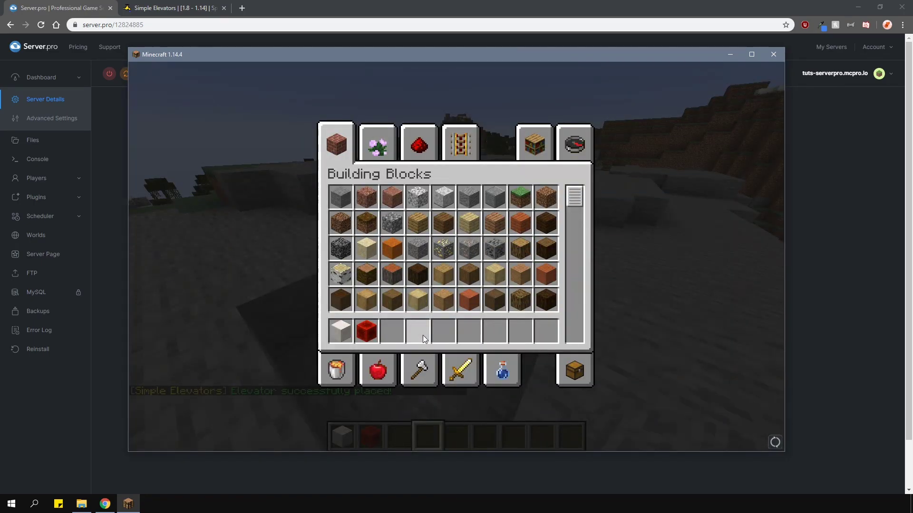
key("e")
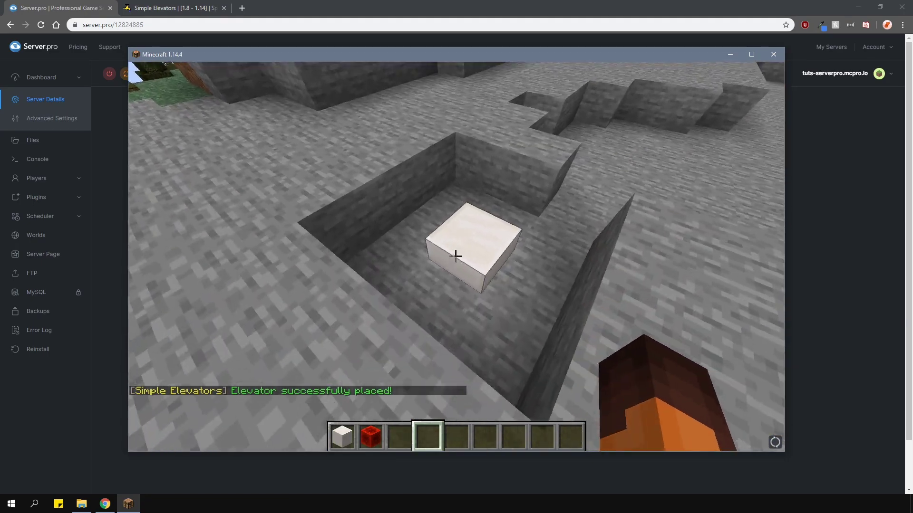
- Test the elevator in third-person view by riding it up and down between its two floors twice
key("F5")
key("space")
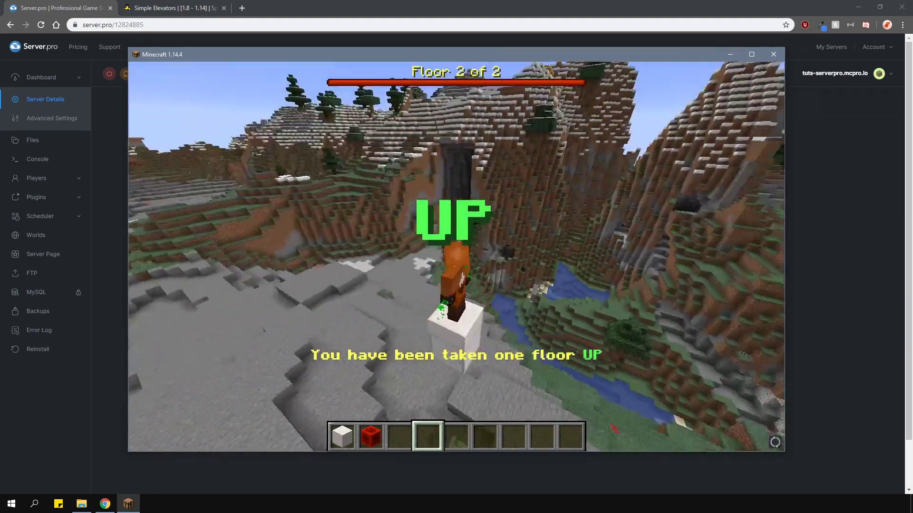
key("shift")
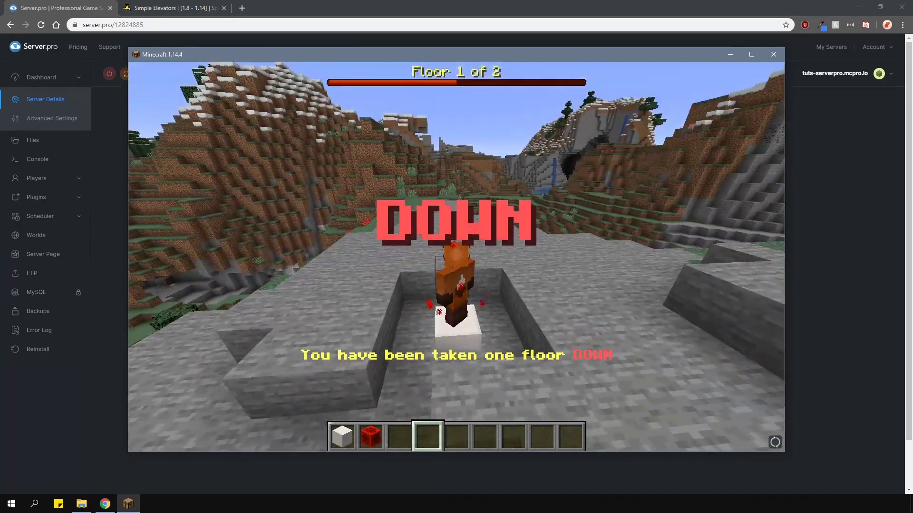
key("space")
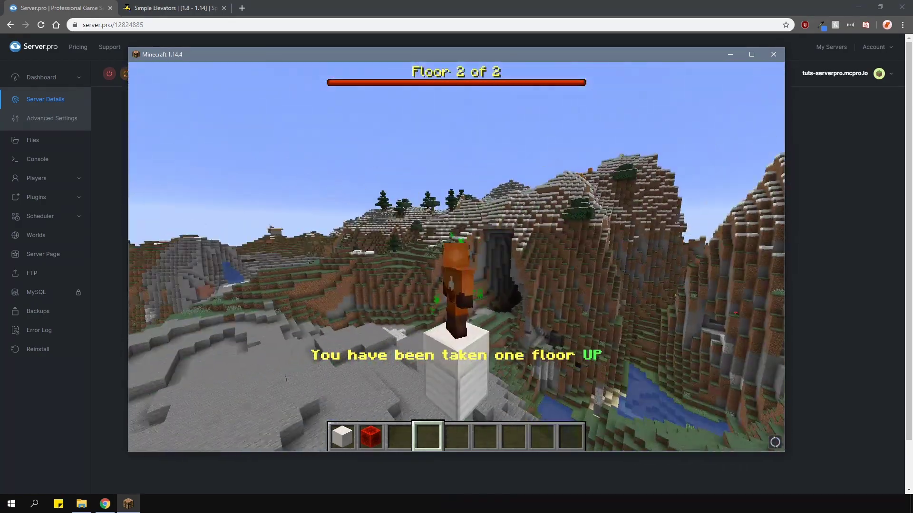
key("shift")
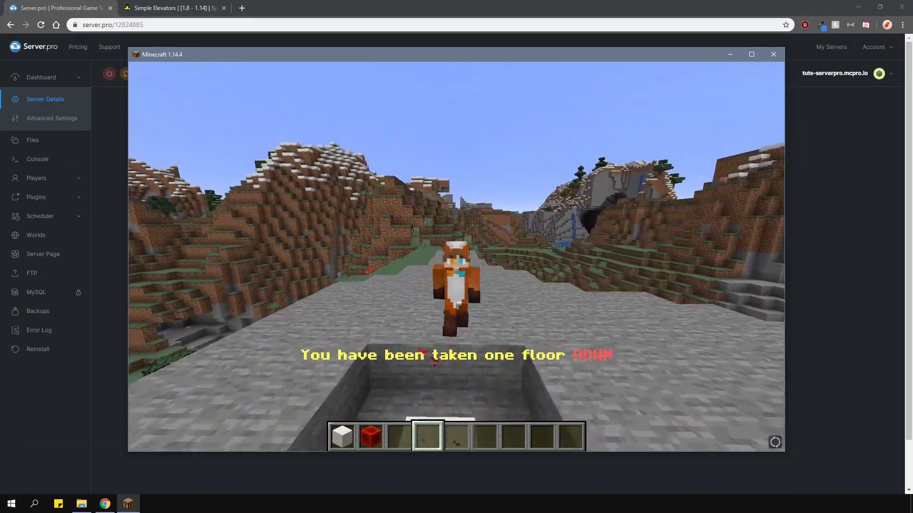
key("F5")
- Lay a three-by-three platform of redstone blocks on the stone ground beside the existing elevator
key("1")
key("2")
right_click(456, 256)
right_click(455, 256)
right_click(455, 256)
right_click(455, 256)
right_click(455, 257)
right_click(455, 257)
right_click(455, 257)
right_click(456, 256)
- Cover the redstone platform with a three-by-three layer of quartz blocks
key("1")
right_click(455, 257)
right_click(455, 257)
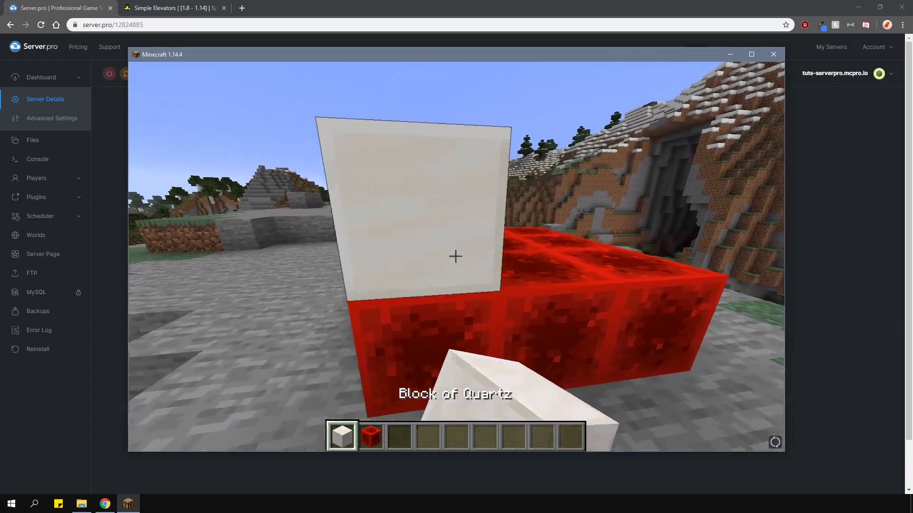
right_click(456, 257)
right_click(455, 257)
right_click(456, 257)
key("space")
right_click(455, 257)
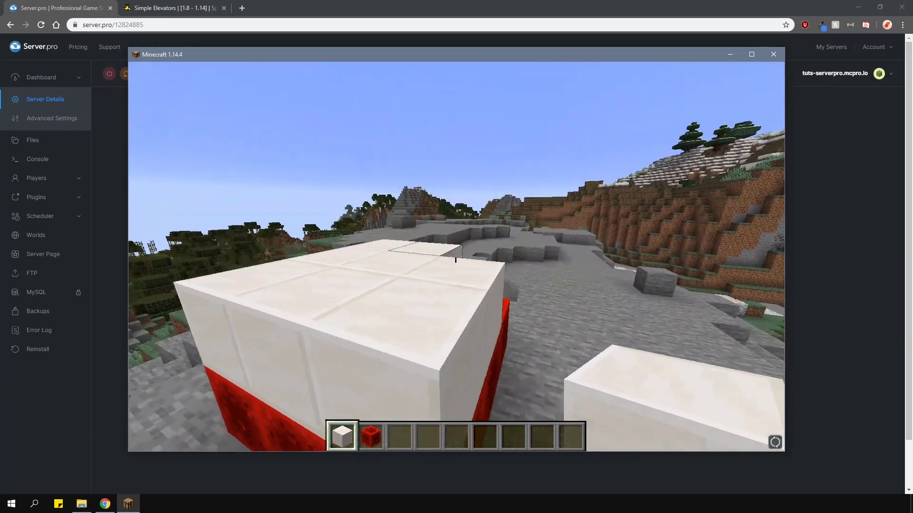
- Build a quartz pillar up from the lower platform and place a three-by-three quartz platform on top of it
right_click(456, 256)
key("space")
right_click(455, 257)
right_click(456, 256)
right_click(456, 256)
right_click(455, 256)
right_click(456, 256)
right_click(456, 256)
key("space")
right_click(455, 256)
right_click(455, 256)
right_click(455, 256)
right_click(455, 256)
- Place a layer of redstone blocks directly beneath the upper quartz platform
right_click(455, 256)
right_click(455, 256)
right_click(456, 256)
right_click(456, 256)
key("shift")
key("2")
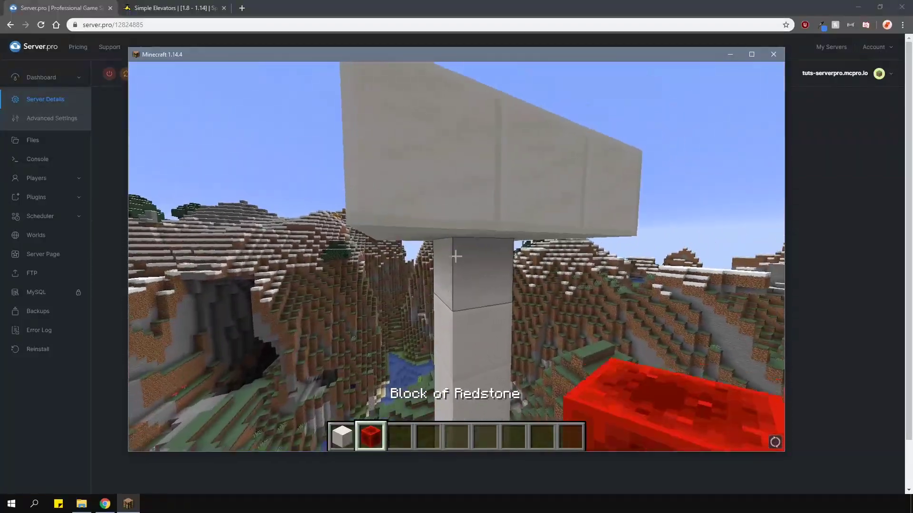
left_click(456, 256)
right_click(456, 257)
right_click(455, 257)
key("a")
left_click(455, 256)
right_click(455, 256)
right_click(455, 256)
right_click(455, 256)
- Break the quartz support pillar between the lower and upper platforms
key("shift")
left_click(455, 256)
left_click(456, 256)
left_click(455, 256)
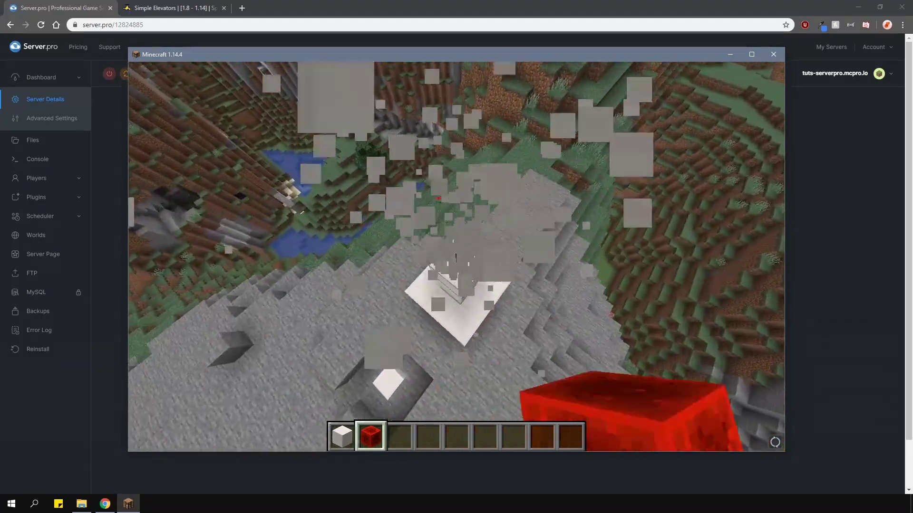
left_click(456, 257)
- Test the platform elevator in third-person view by riding it up and down between both floors
key("F5")
key("space")
key("shift")
key("space")
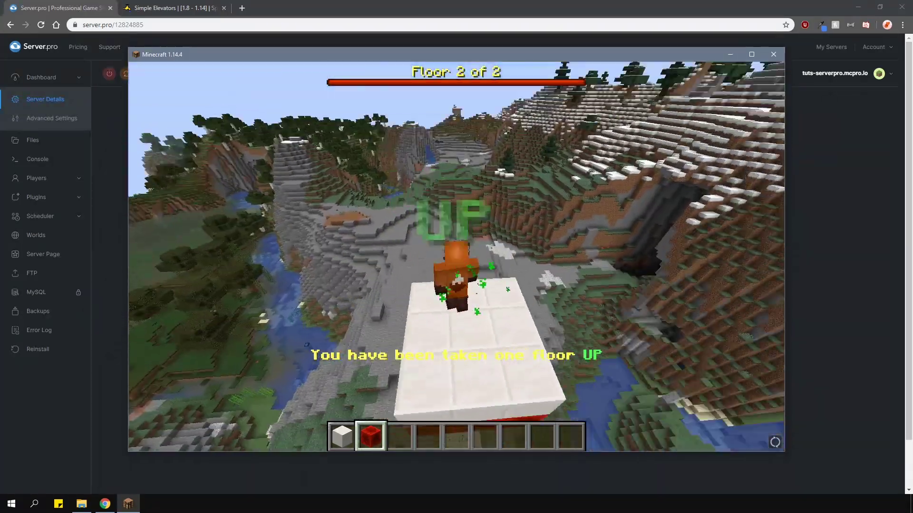
key("shift")
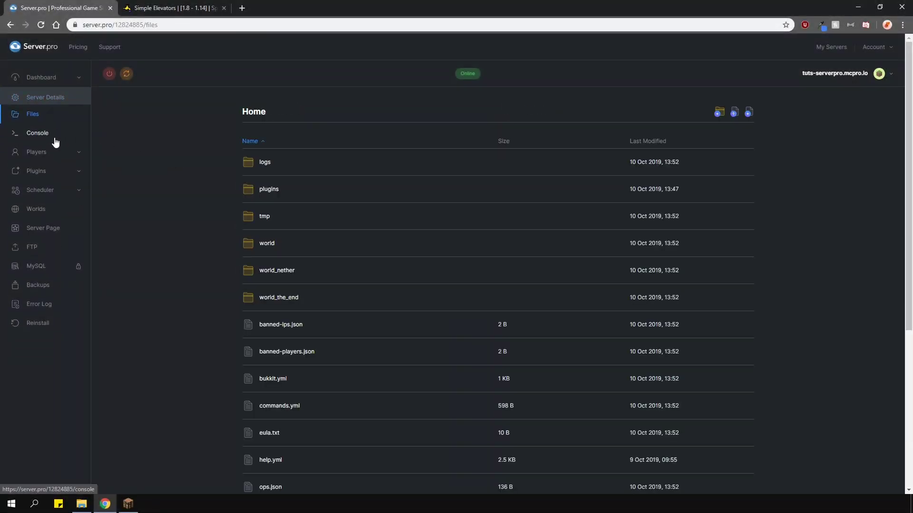
- Open config.yml from the plugins/Elevator folder in the Server.pro files and review its settings through the lazyCheck section
left_click(264, 186)
left_click(265, 189)
left_click(271, 163)
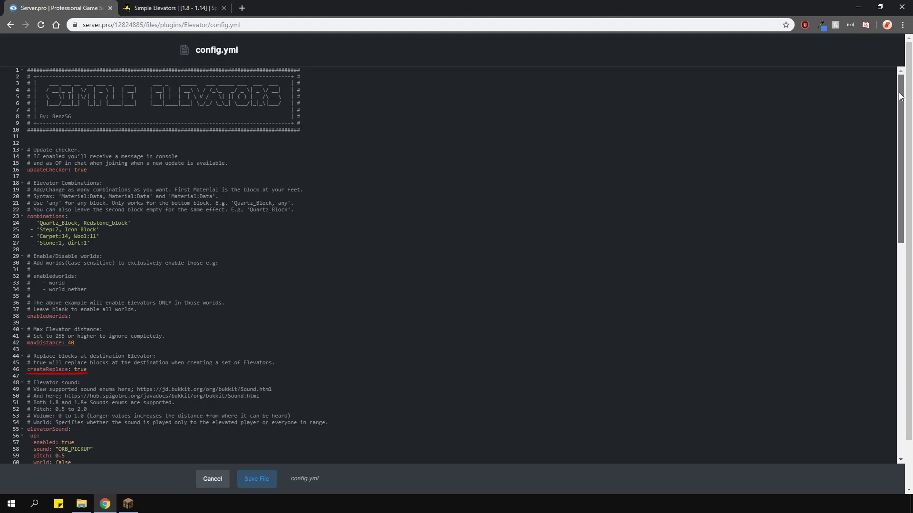
left_click_drag(900, 96, 909, 247)
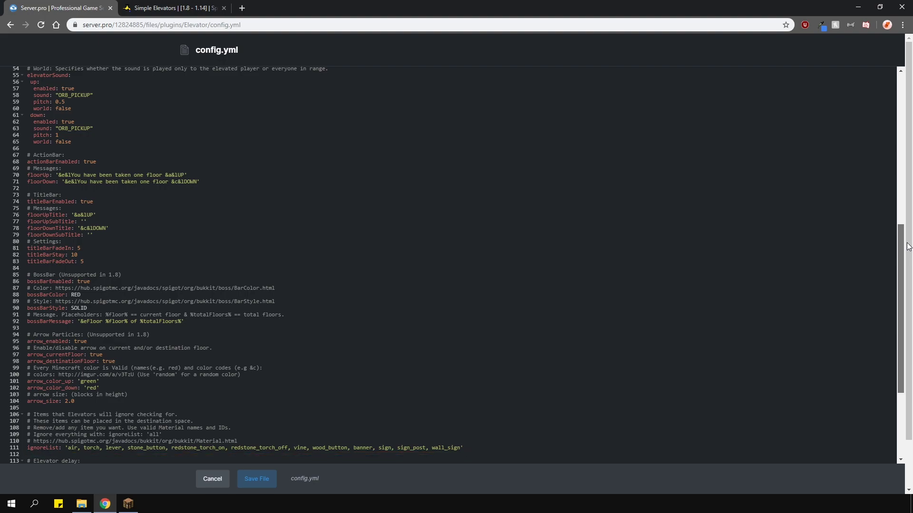
scroll(908, 246, "down", 5)
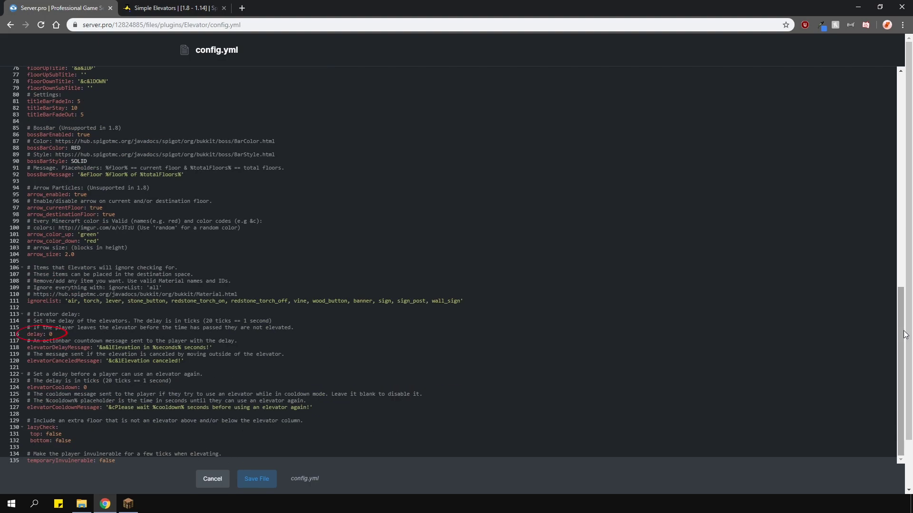
- Set the top option under lazyCheck to true and save config.yml
left_click(68, 434)
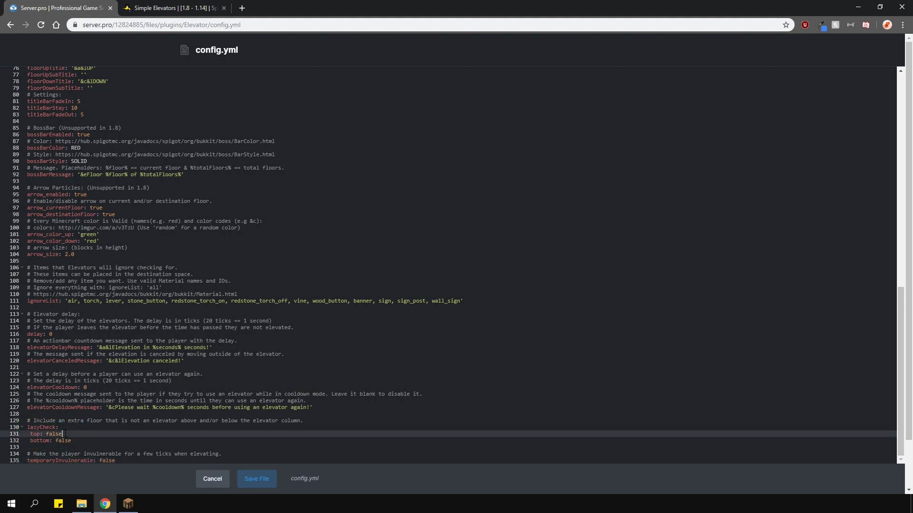
key("BackSpace")
key("BackSpace")
key("BackSpace")
key("BackSpace")
key("BackSpace")
type("true")
left_click(257, 478)
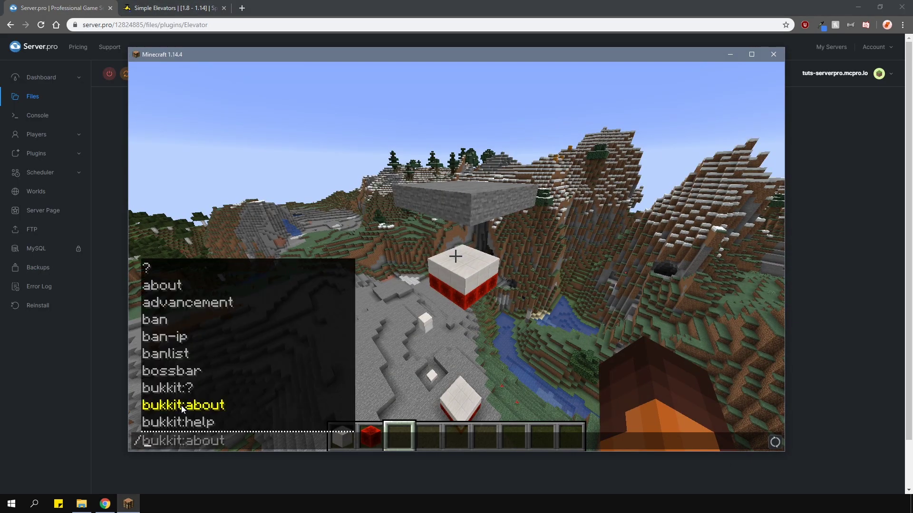
- Run /elevatoradmin reload in Minecraft and test the elevator in third-person view by riding it down and up
type("elevatoradmin reload")
key("Return")
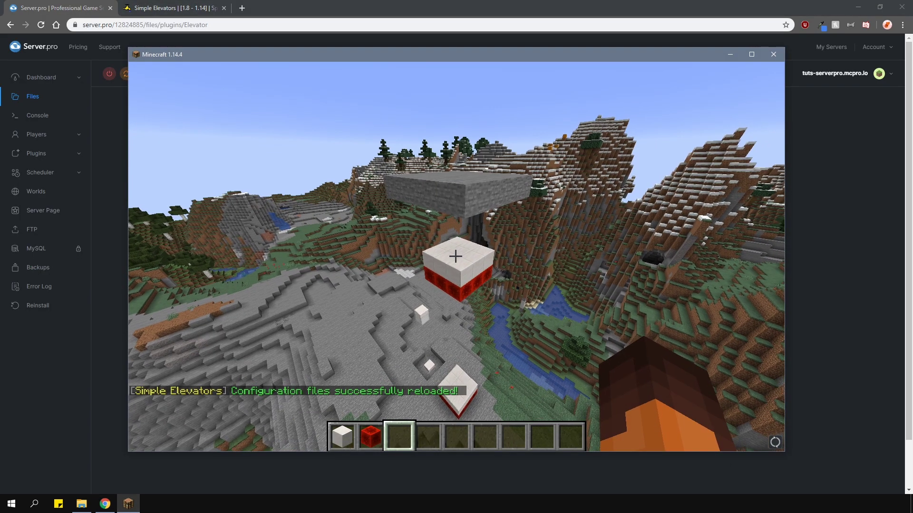
key("F5")
key("F5")
key("space")
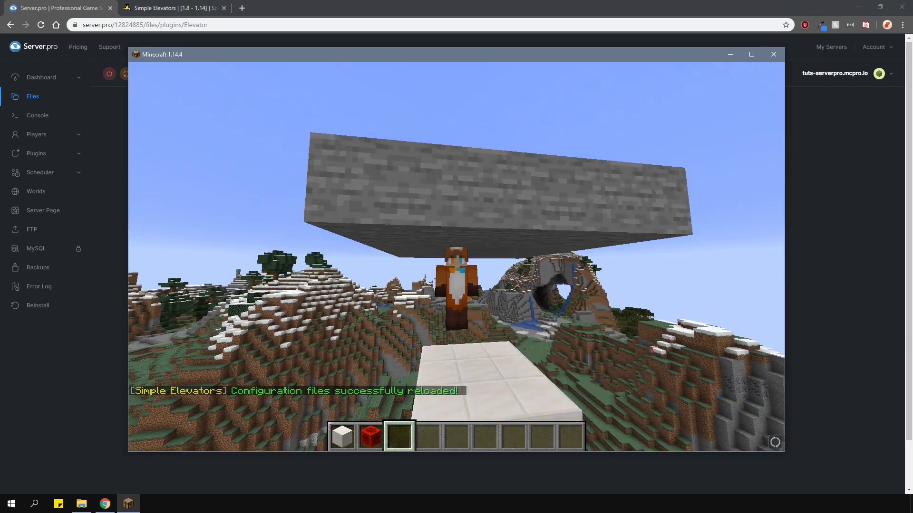
key("shift")
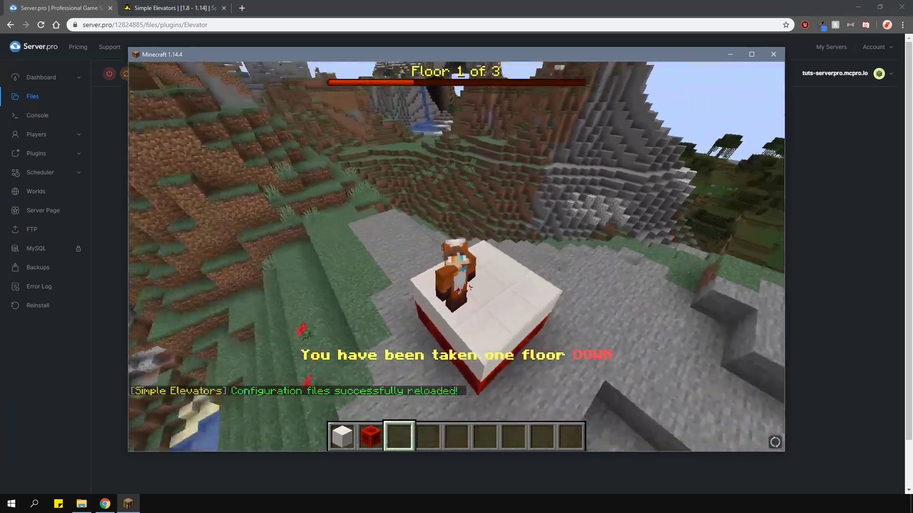
key("space")
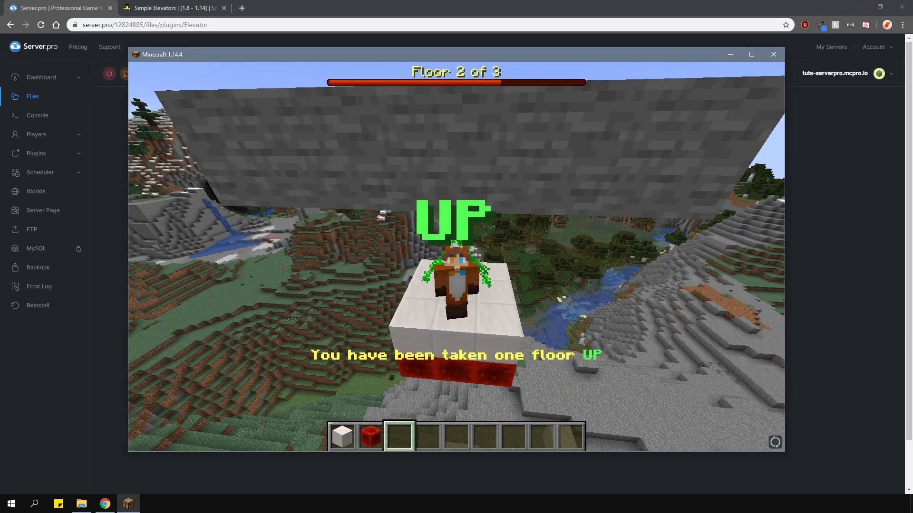
- Test the extra top floor in third-person view by riding the elevator up to the stone platform from the front and rear camera angles
key("space")
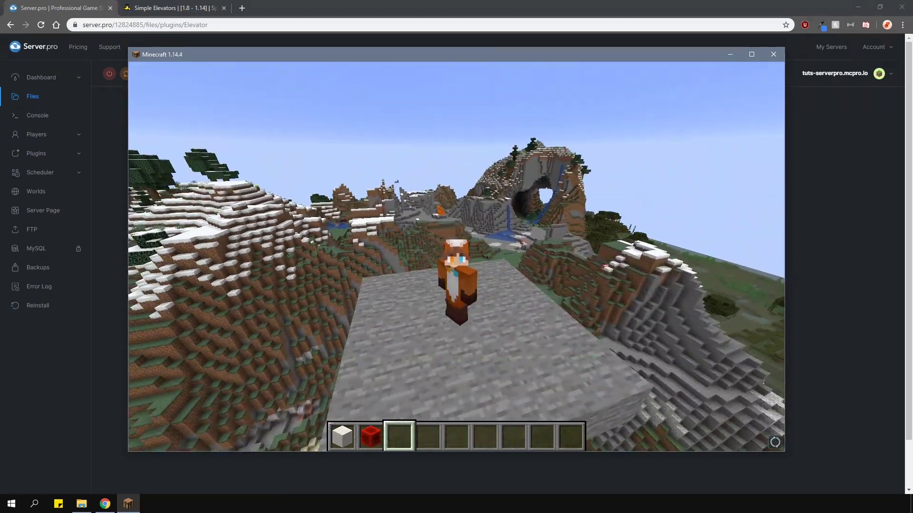
key("F5")
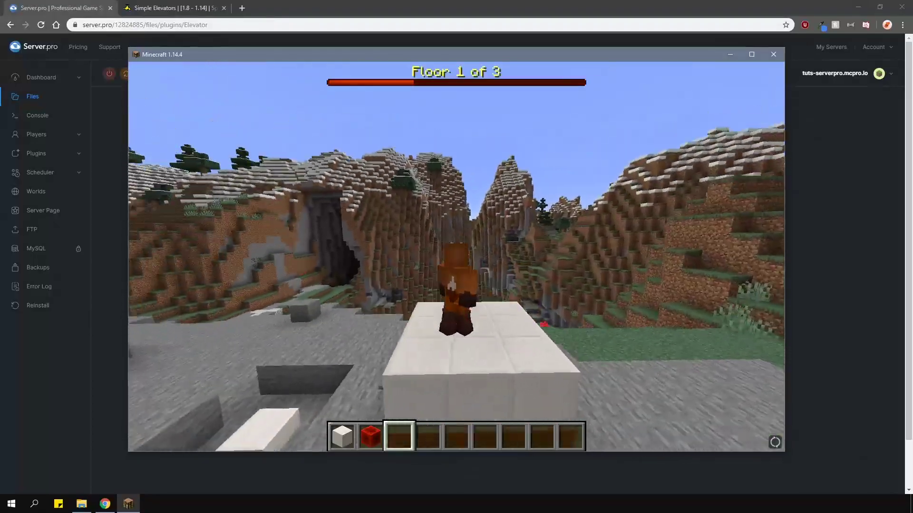
key("space")
key("shift")
key("space")
key("space")
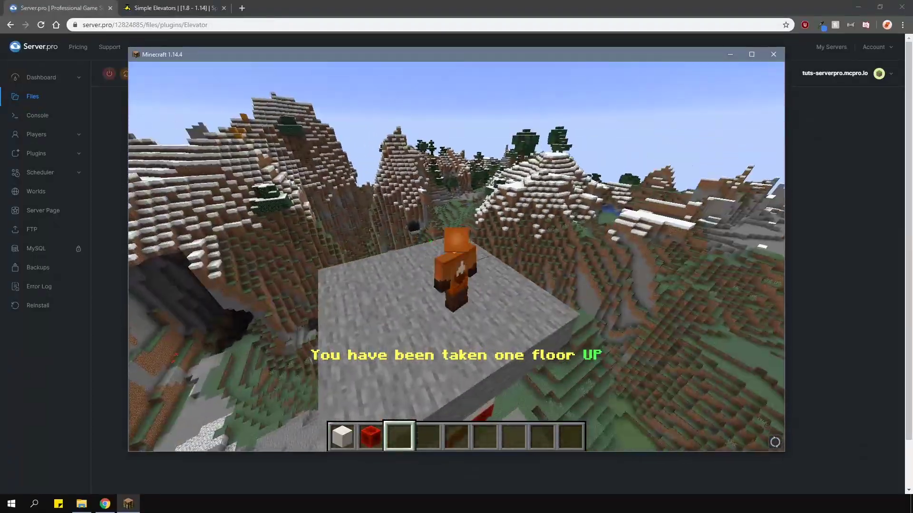
key("w")
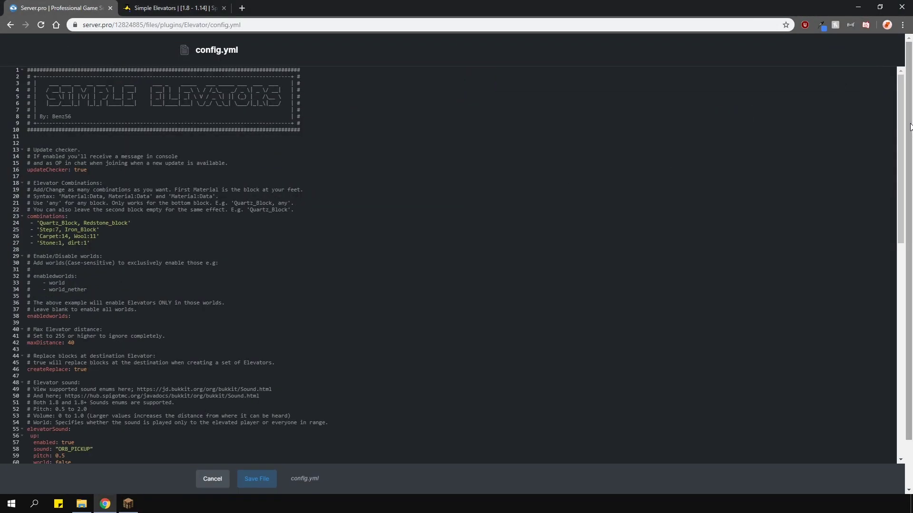
- Switch to Server.pro, review the config.yml settings down to temporaryInvulnerable, and save the file
scroll(421, 389, "down", 10)
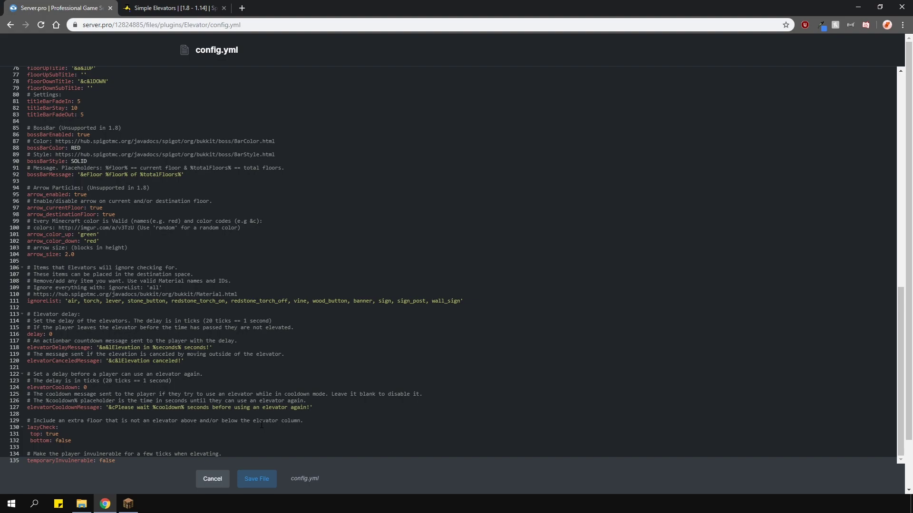
left_click(256, 480)
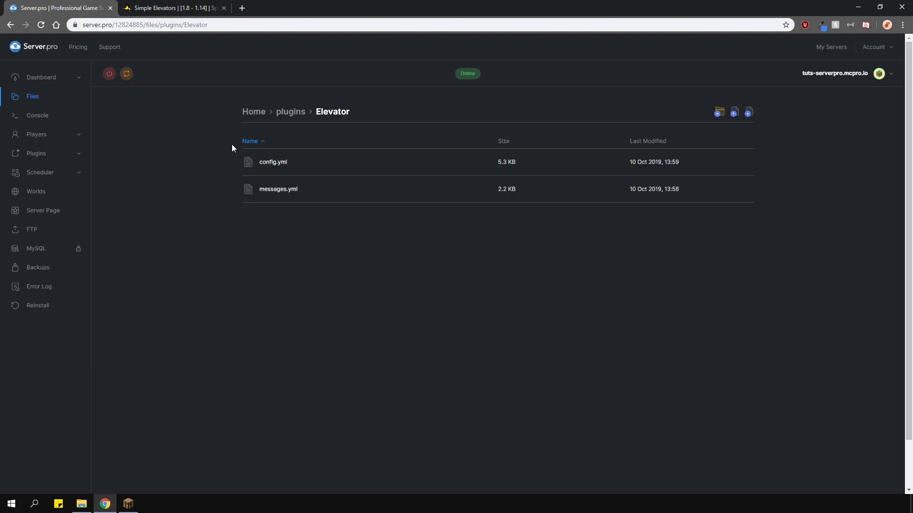
- Review the plugin's message texts in messages.yml, save the file, and go to the server's details page
left_click(278, 190)
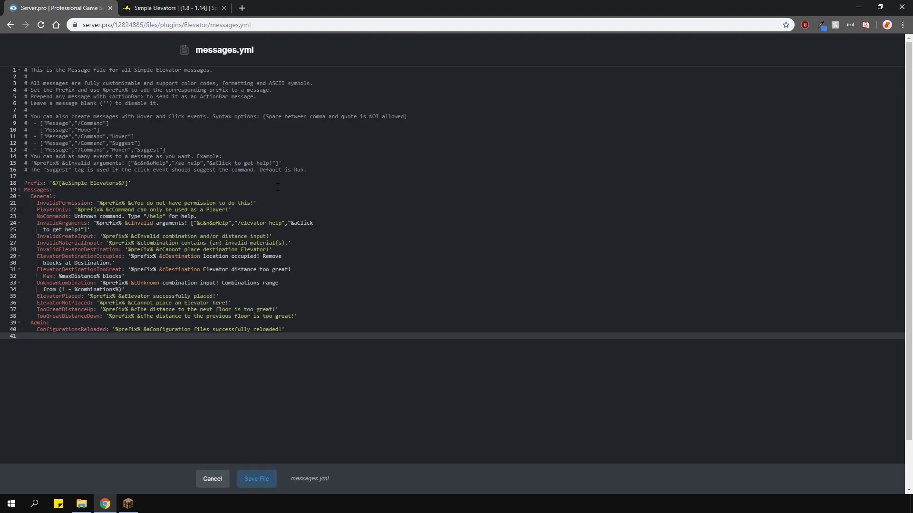
left_click(269, 480)
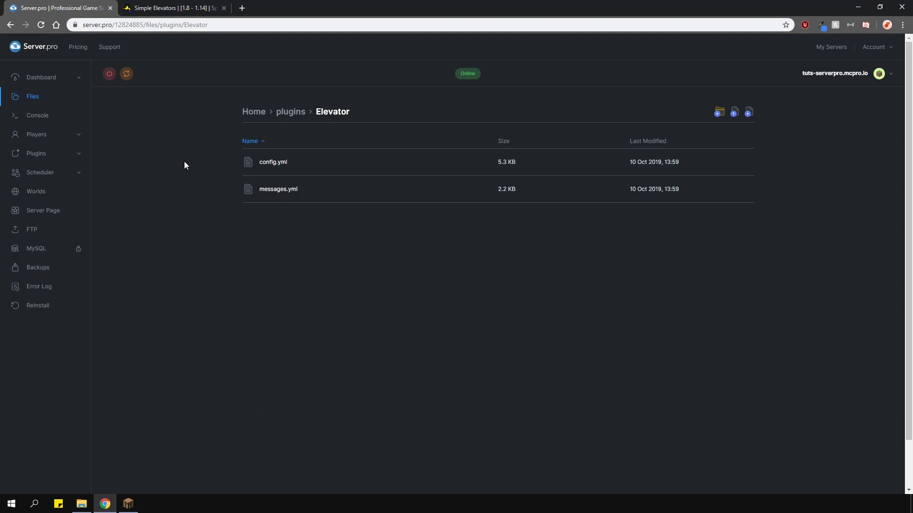
left_click(57, 78)
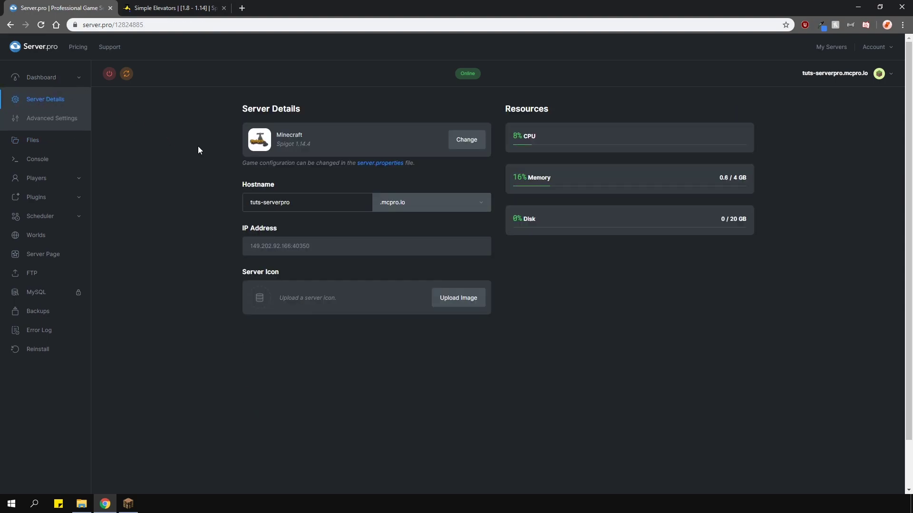